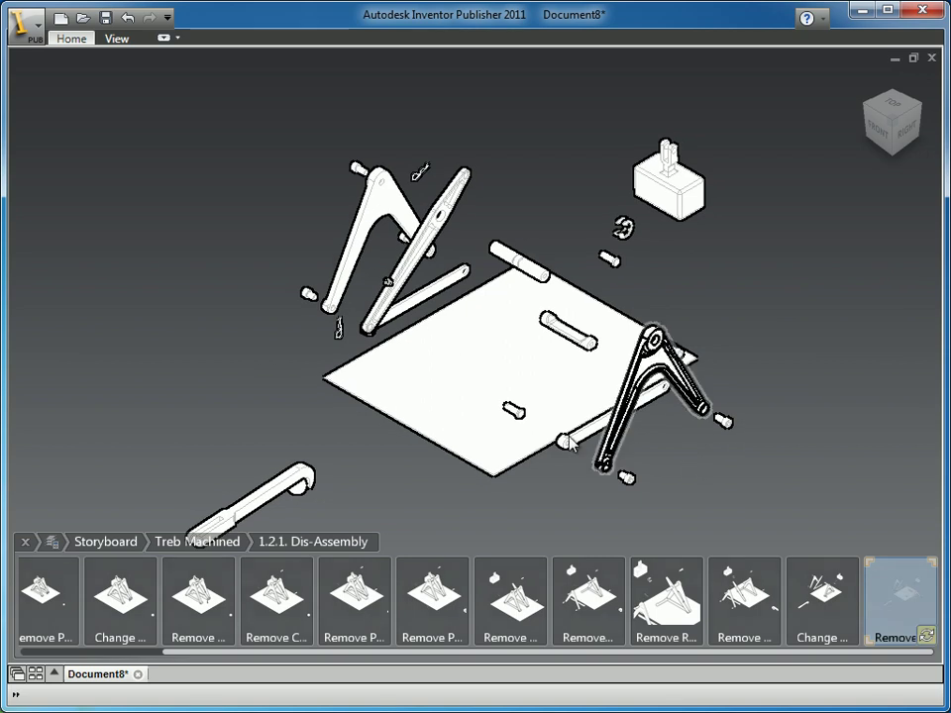
Window-select all parts of the exploded trebuchet in the viewport.
left_click_drag(509, 260, 299, 163)
left_click_drag(812, 538, 165, 120)
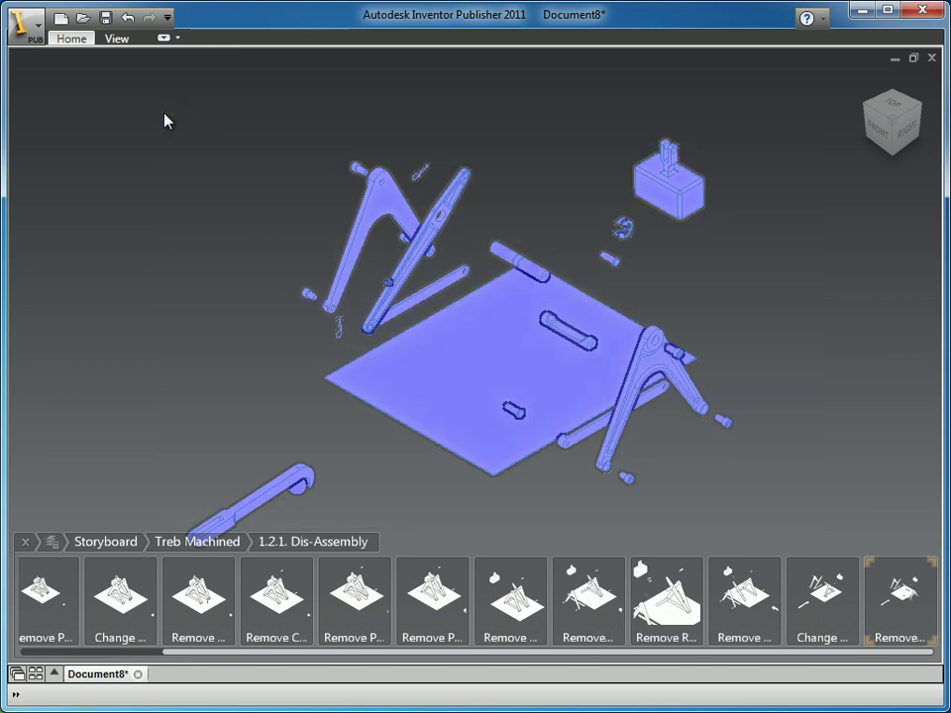
Auto-annotate the selected parts with 'Enter Text' callouts in a Rectangular Layout.
right_click(182, 195)
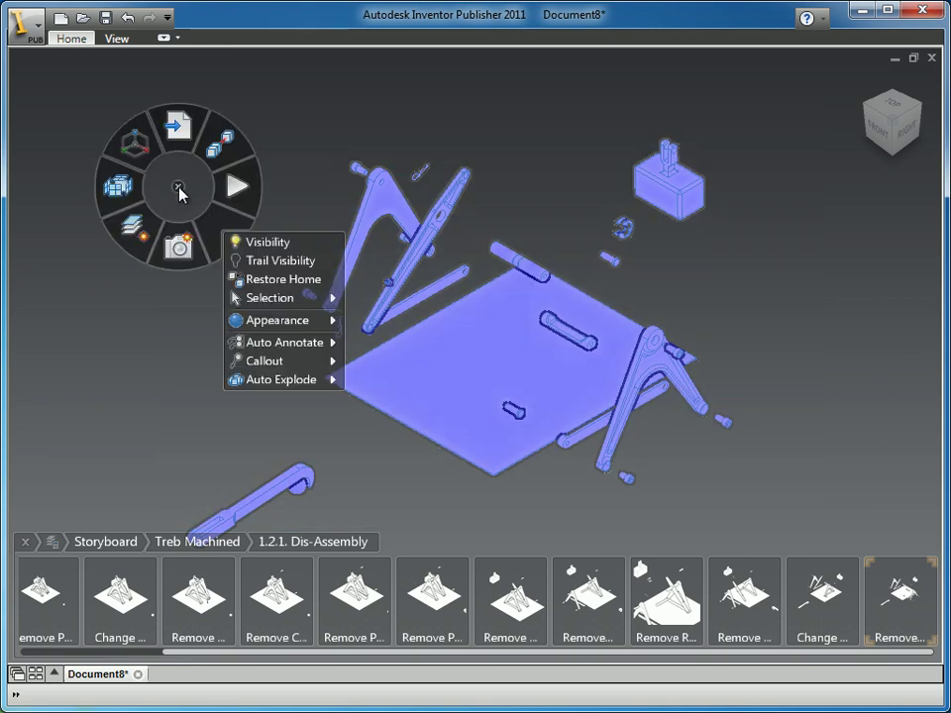
mouse_move(257, 351)
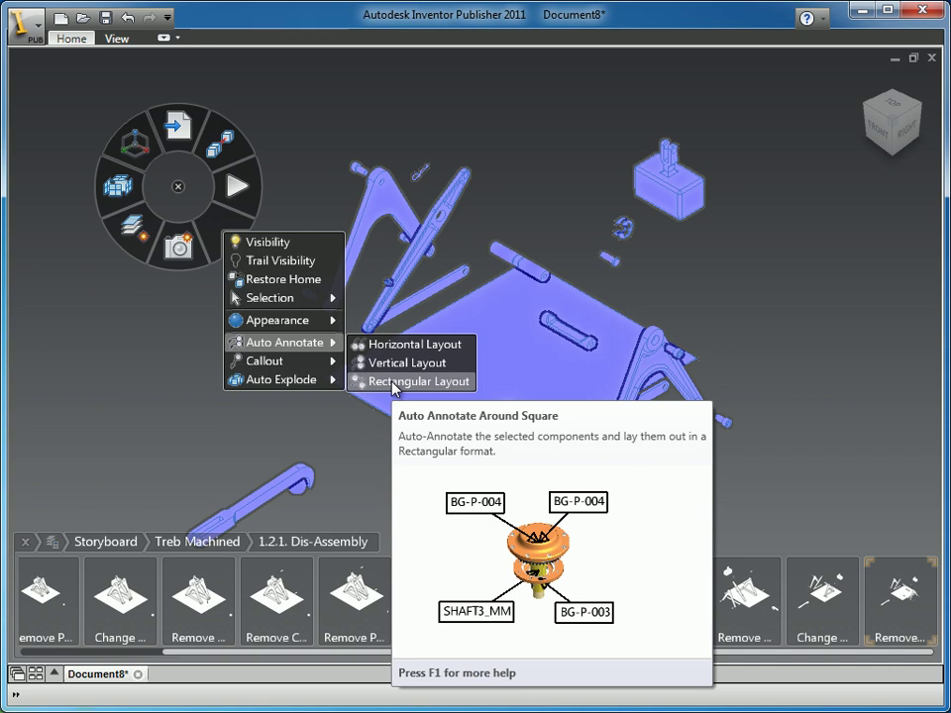
left_click(394, 383)
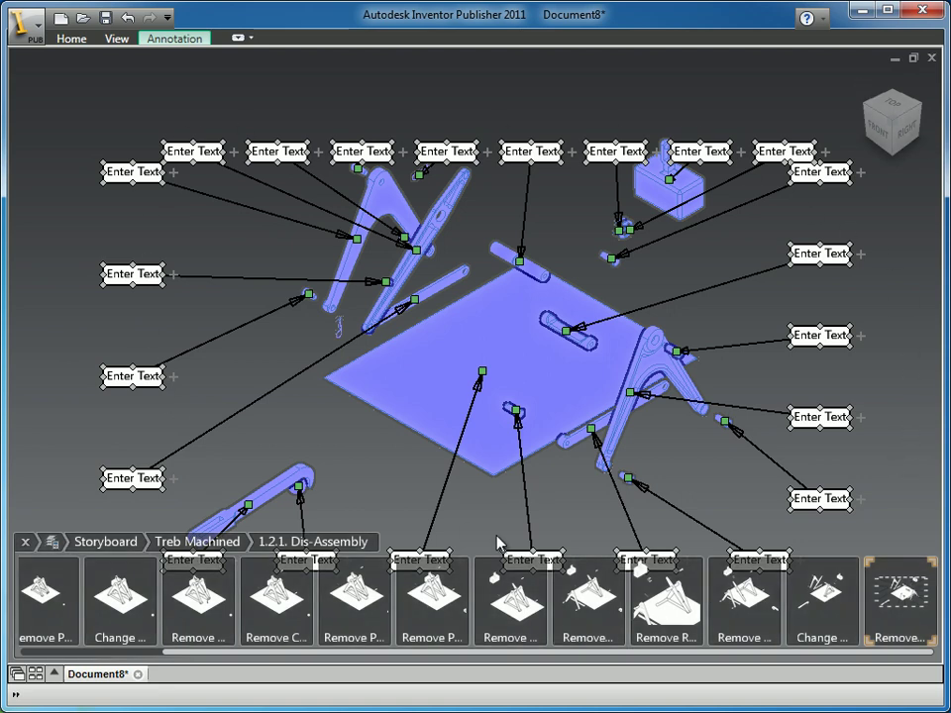
left_click(172, 40)
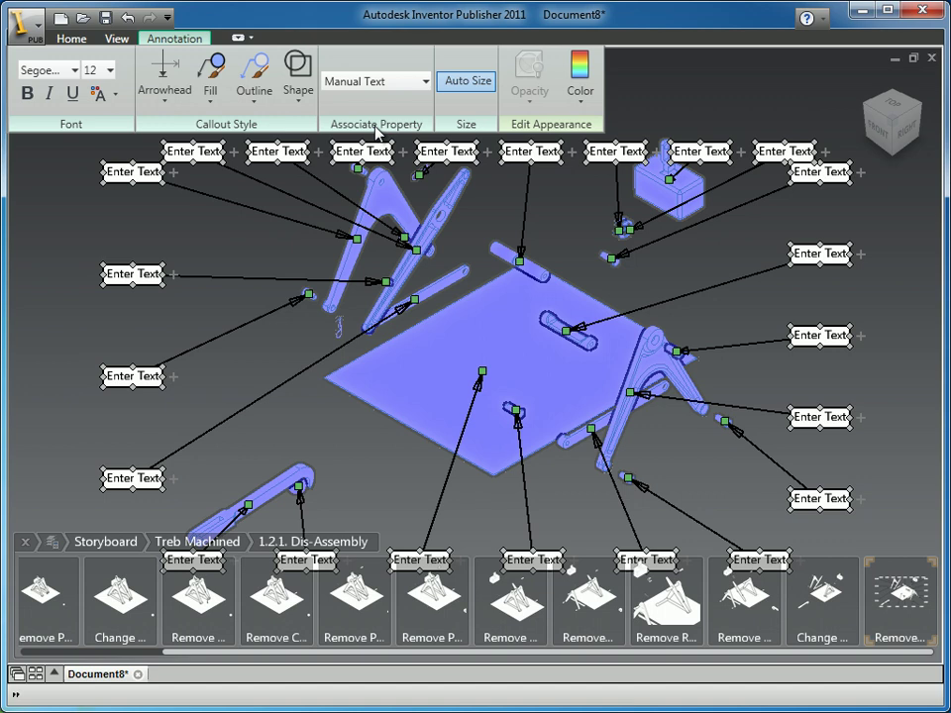
Change the callouts' Associate Property from Manual Text to Part Number, then deselect everything.
left_click(427, 83)
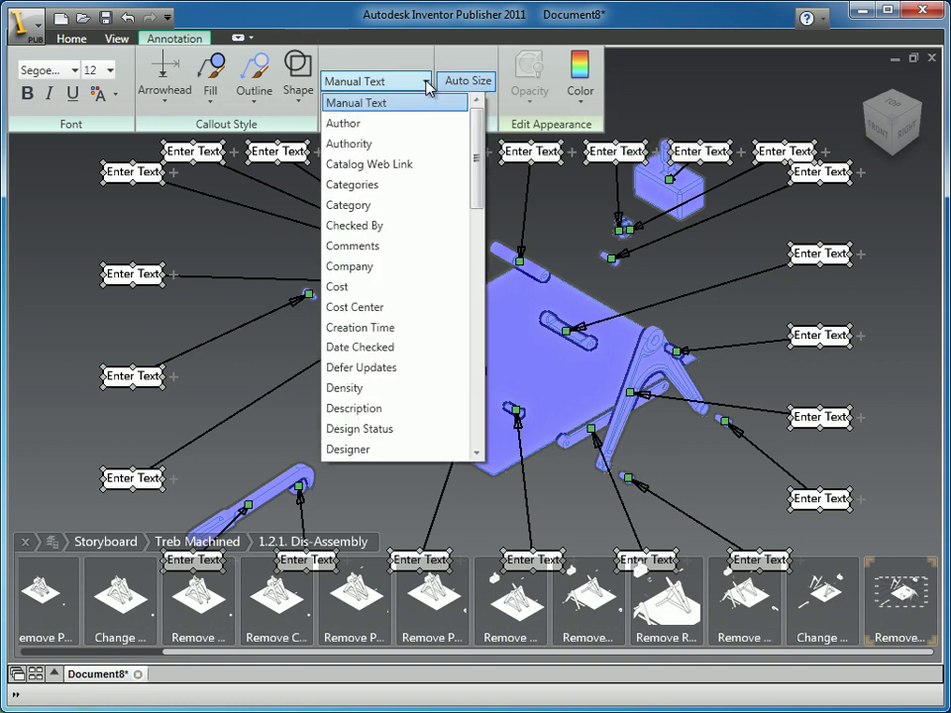
left_click_drag(475, 132, 466, 314)
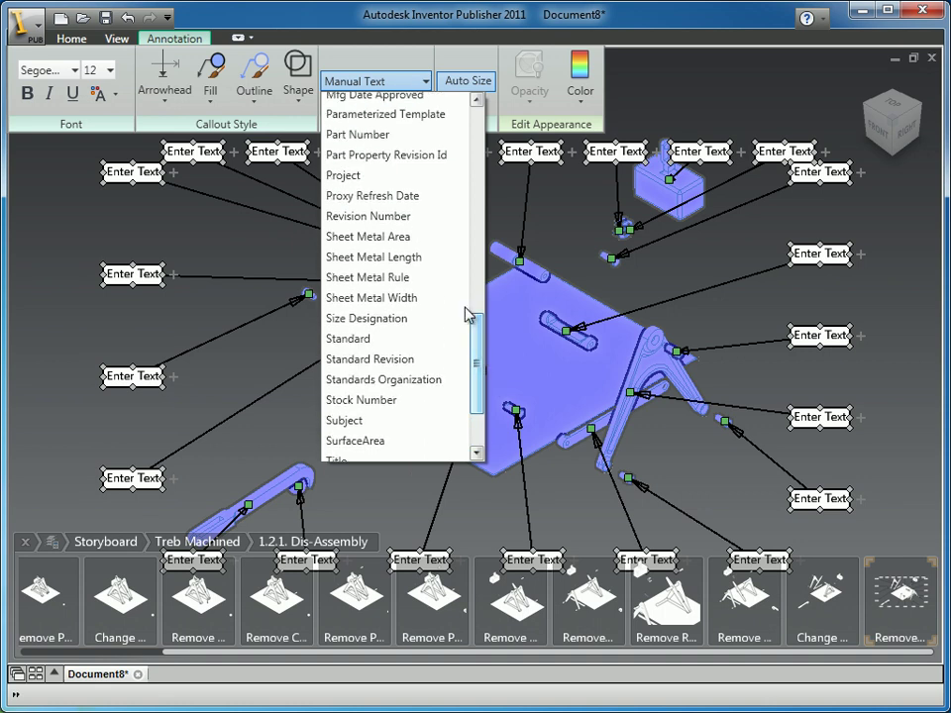
left_click(369, 145)
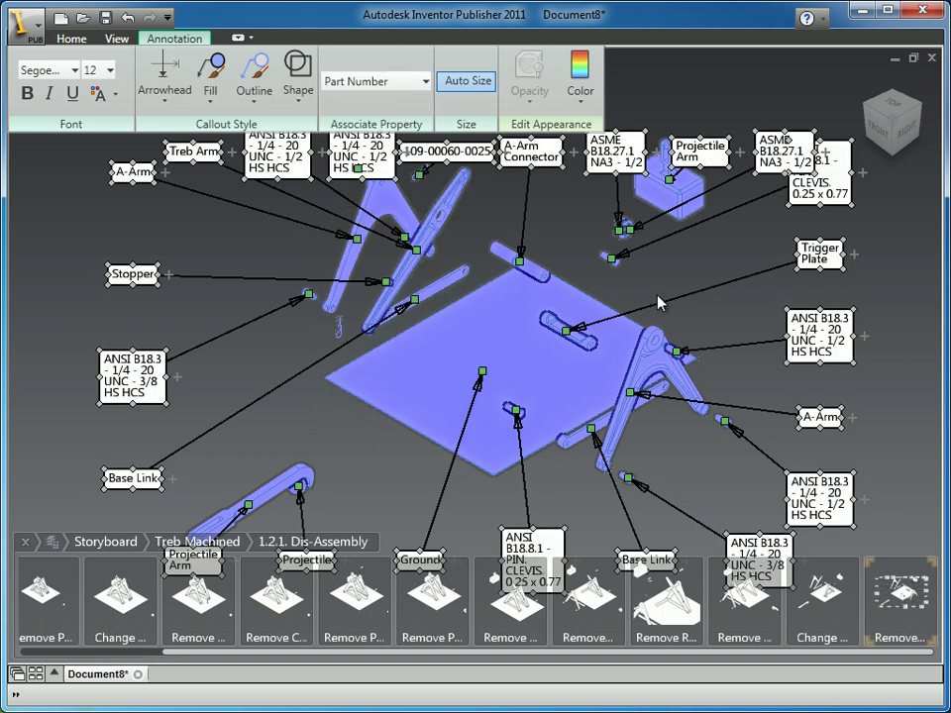
left_click(733, 94)
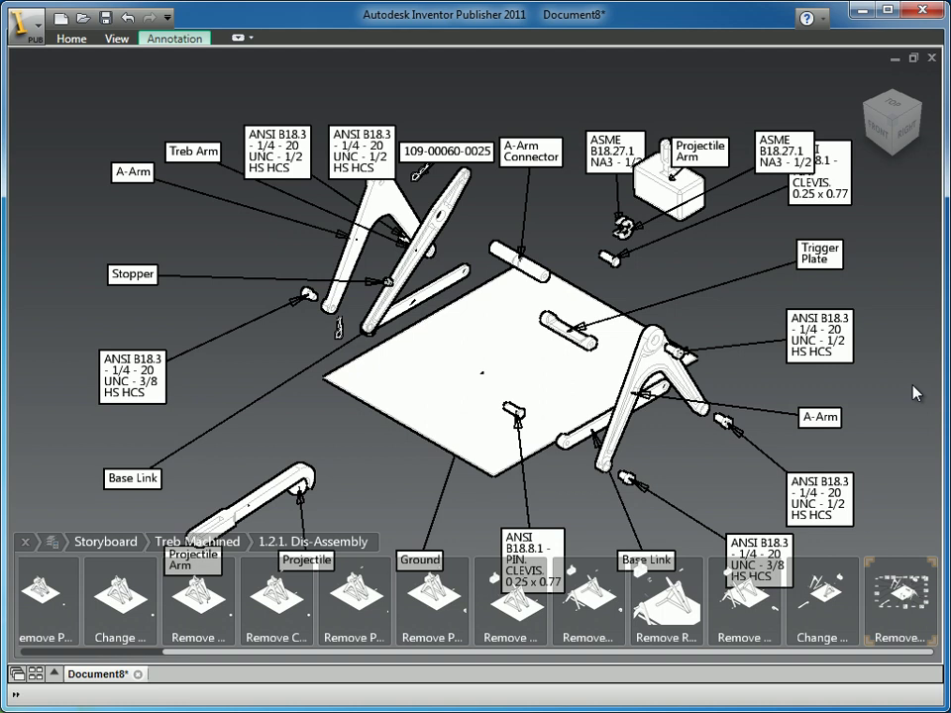
Drag the ASME B18.27.1, Projectile Arm and ANSI B18.3 callouts upward, then pan the model higher.
left_click(600, 133)
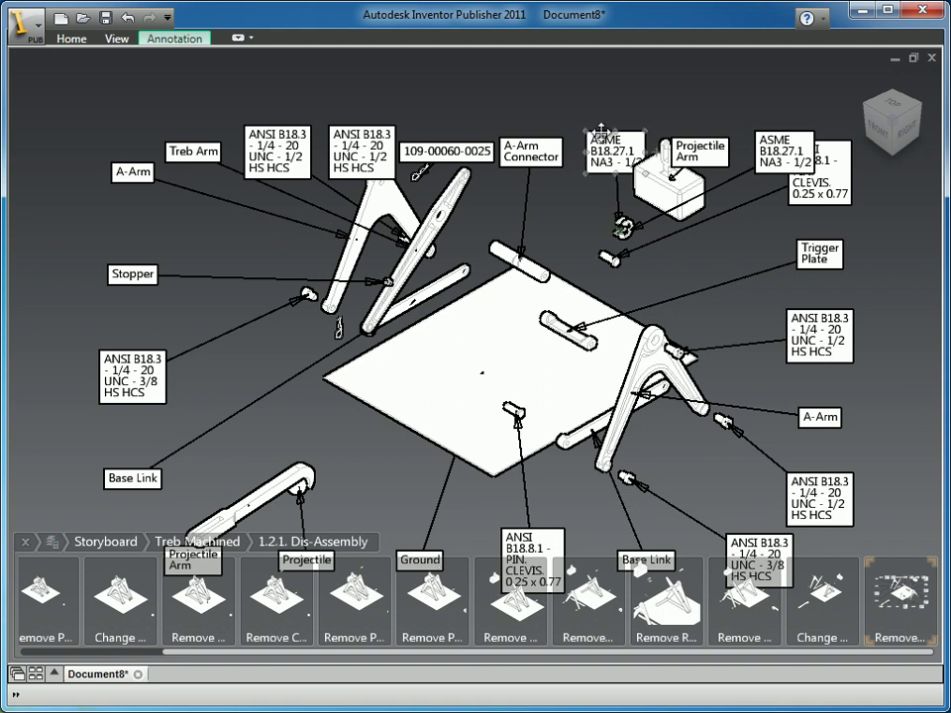
left_click_drag(600, 133, 602, 101)
left_click_drag(700, 144, 715, 94)
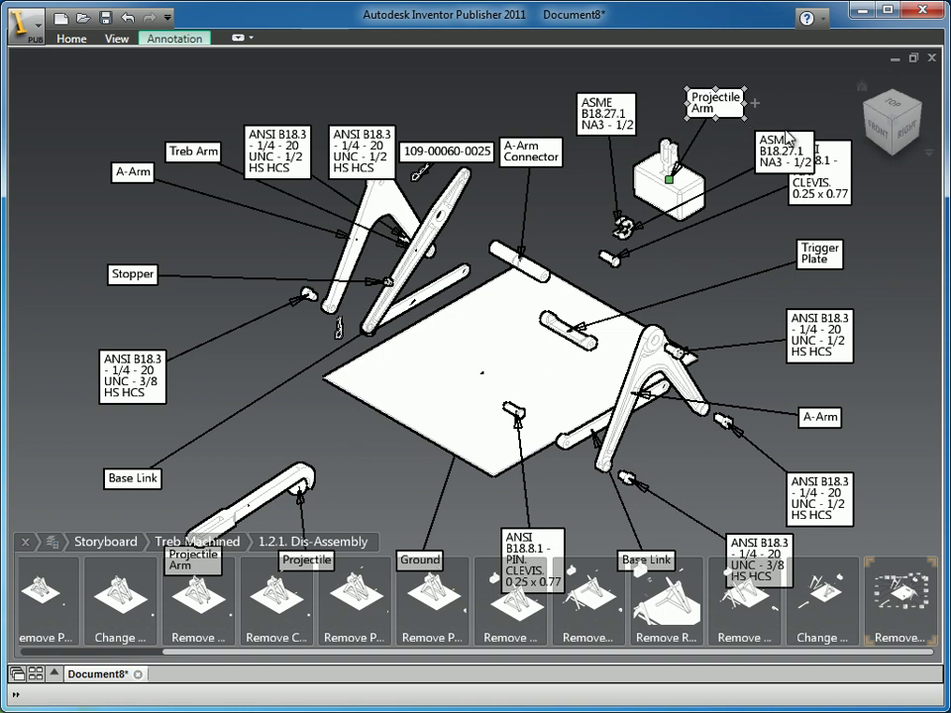
left_click_drag(796, 124, 809, 81)
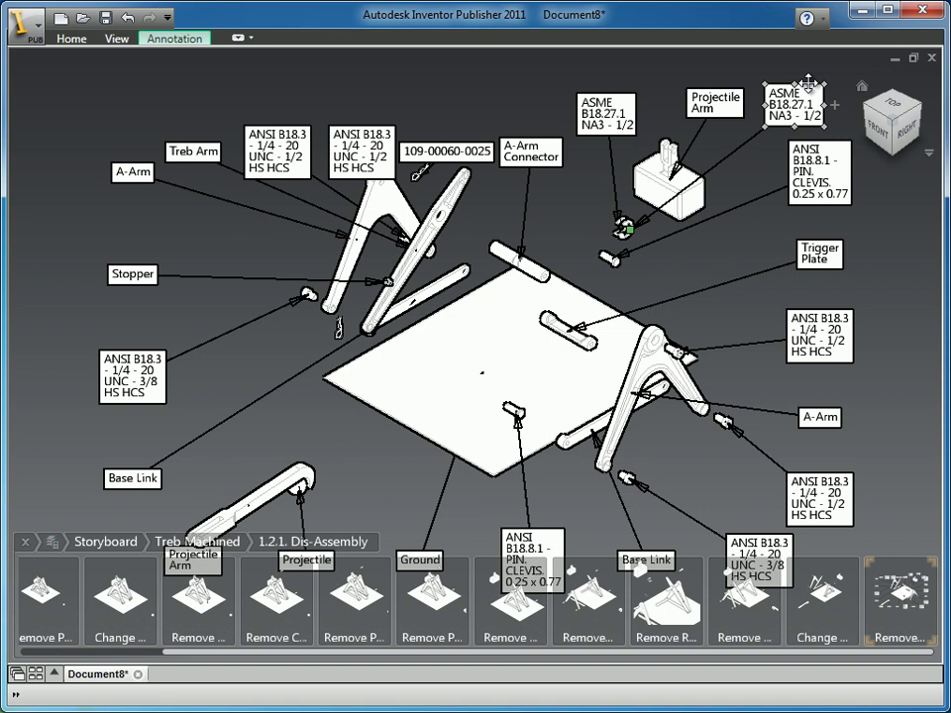
left_click_drag(381, 134, 381, 82)
left_click_drag(287, 126, 277, 84)
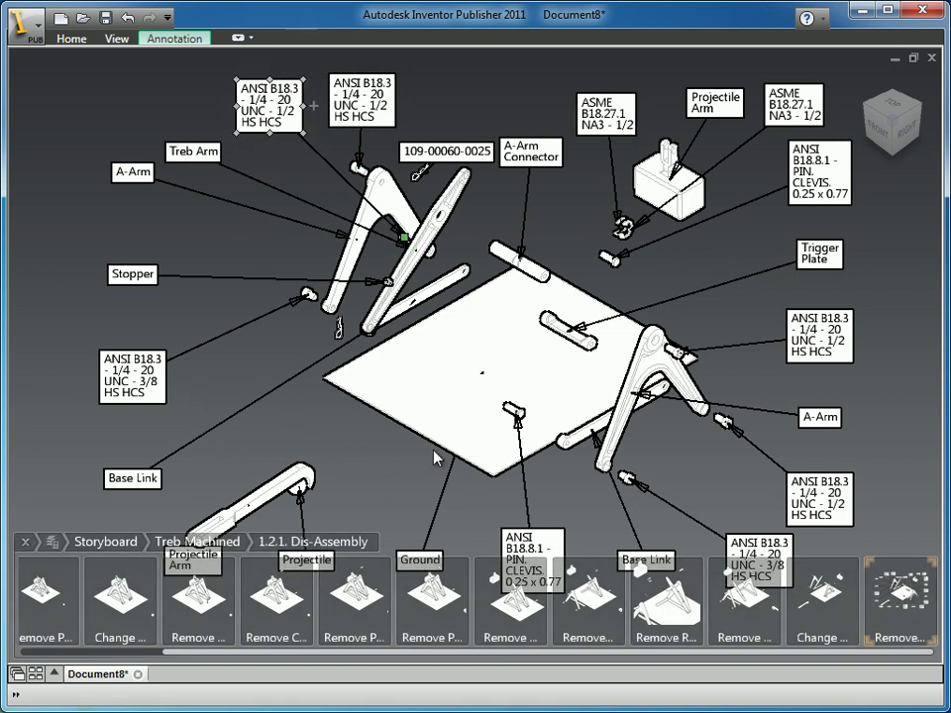
middle_click_drag(387, 466, 385, 391)
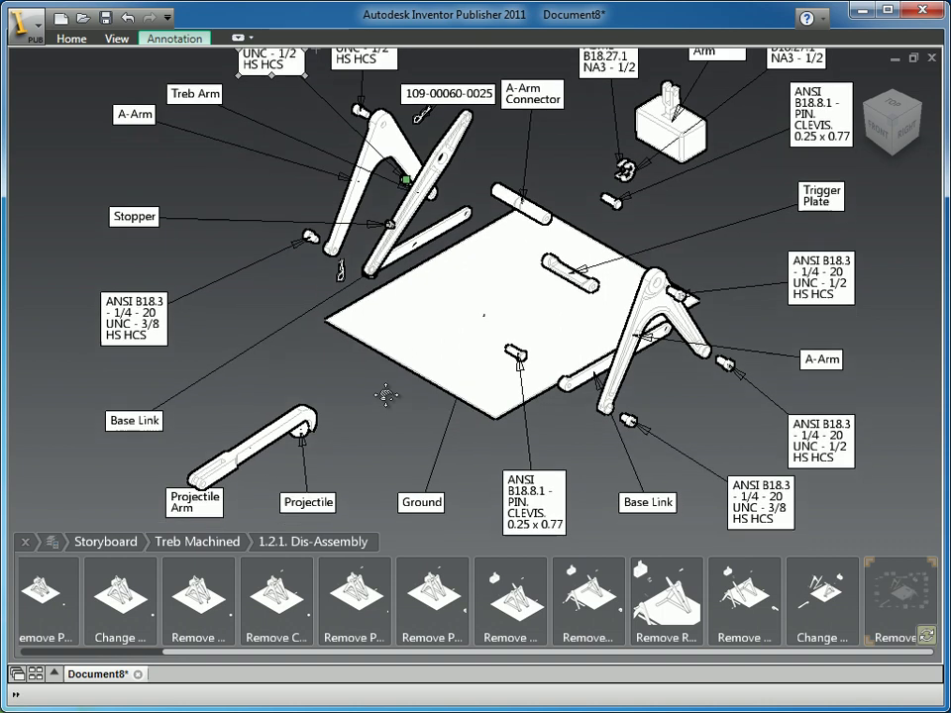
Move the Ground label down-left and re-anchor its leader on the base plate's front edge.
left_click_drag(415, 493, 398, 508)
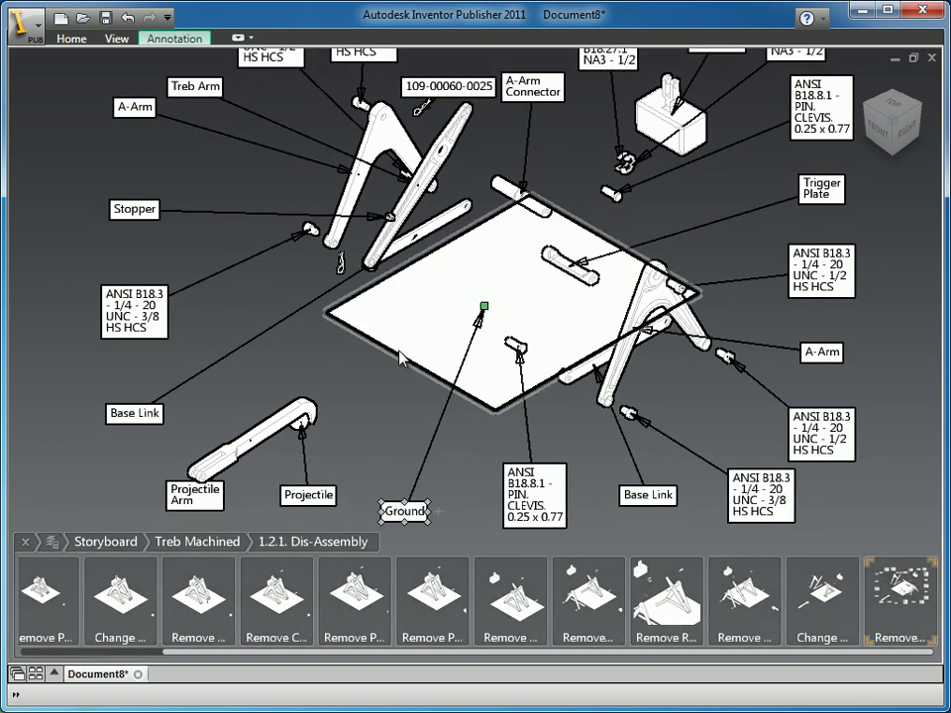
left_click(391, 396)
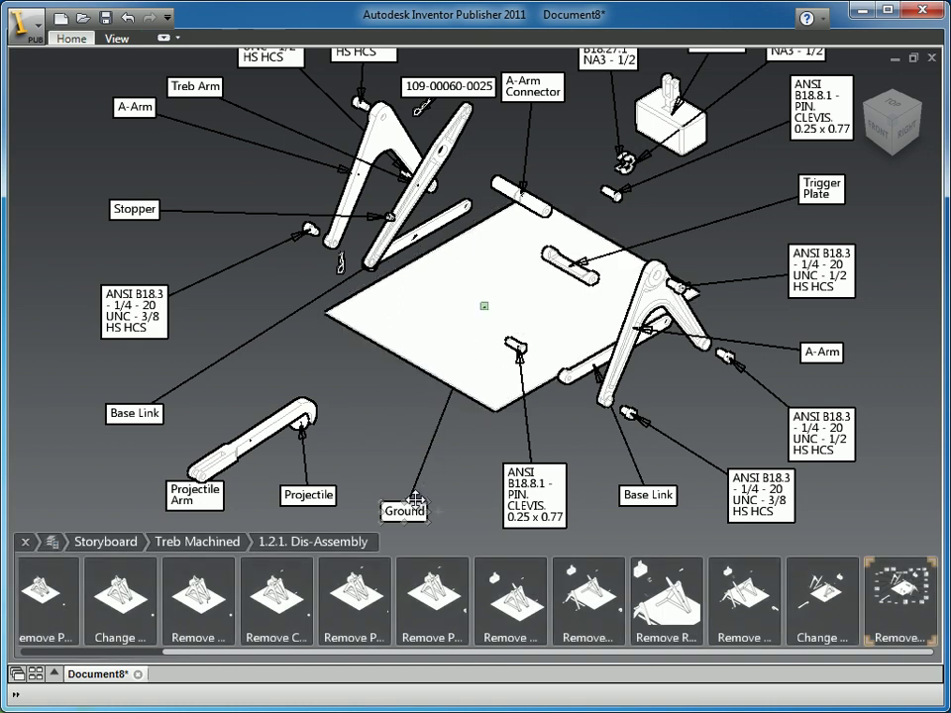
left_click(414, 500)
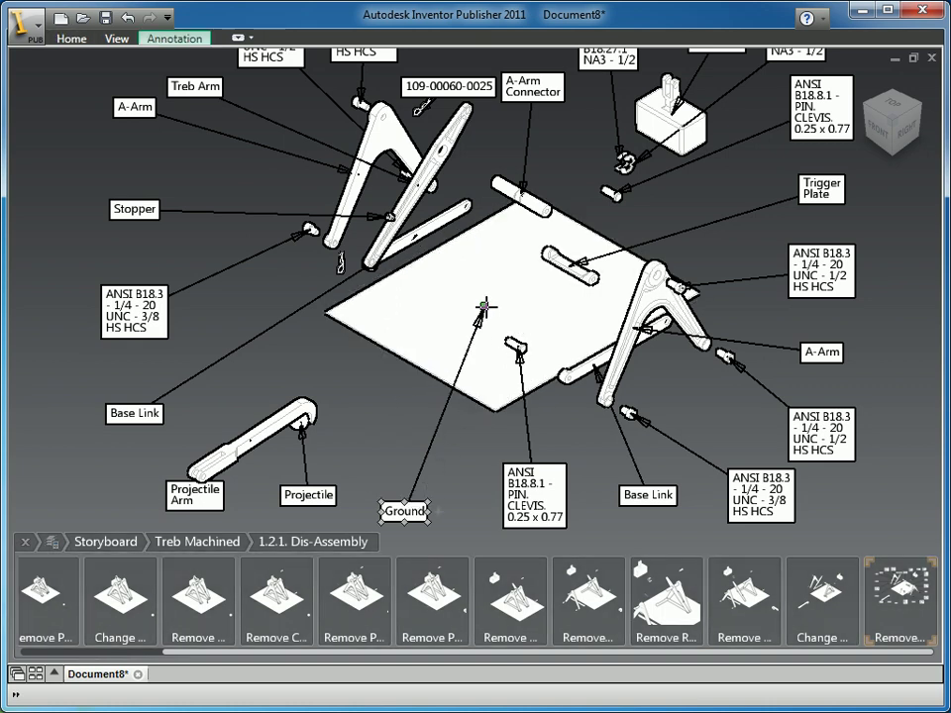
mouse_move(483, 305)
left_mouse_down()
mouse_move(484, 322)
mouse_move(446, 357)
mouse_move(358, 363)
left_mouse_up()
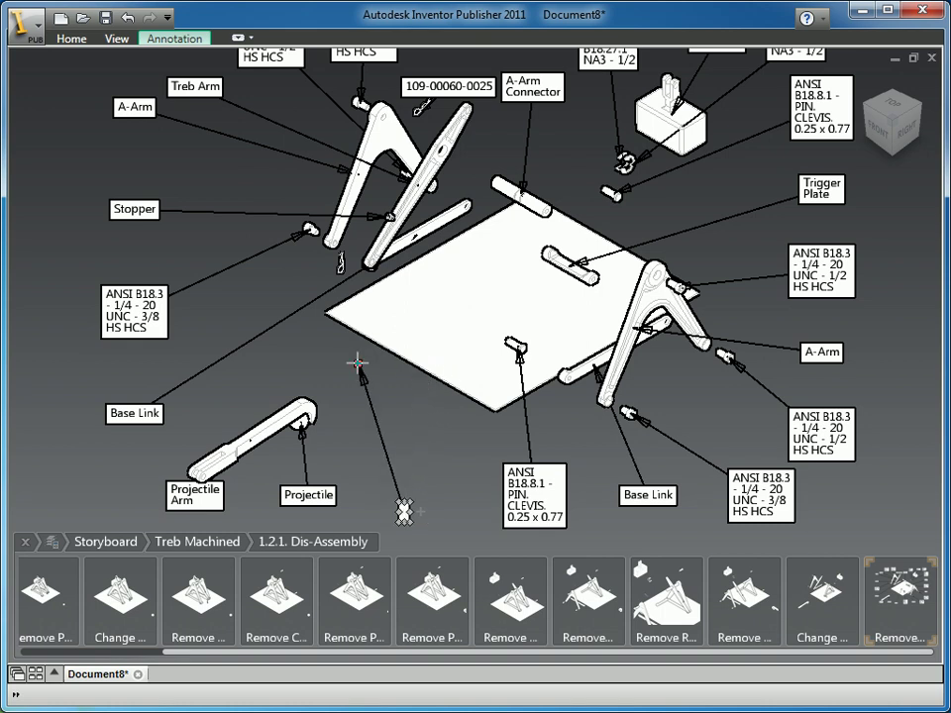
left_click_drag(357, 363, 449, 382)
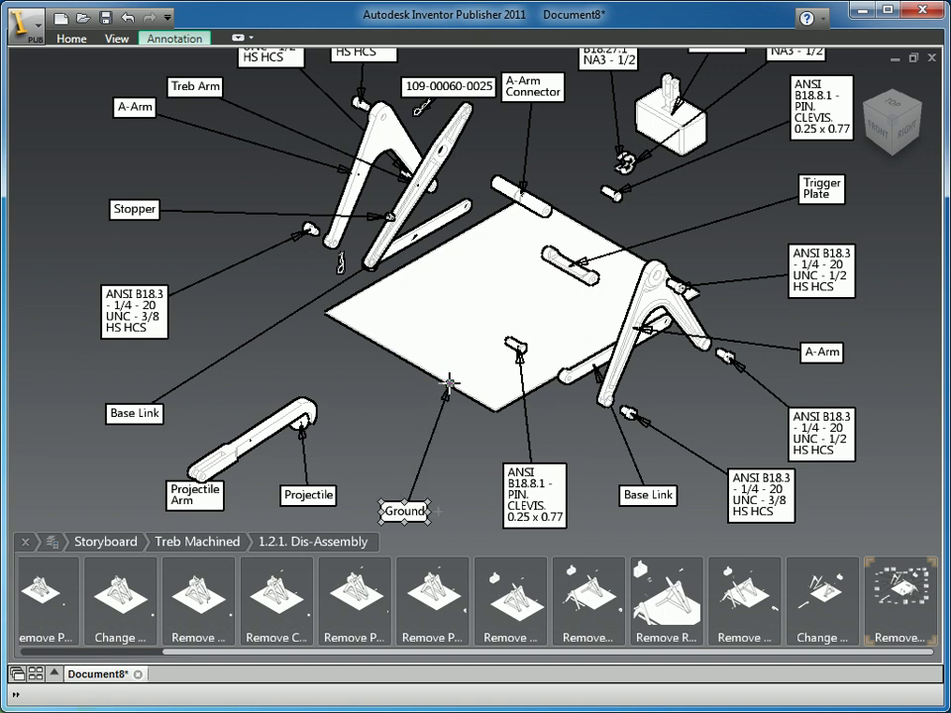
left_click(383, 419)
scroll(343, 362, "down", 1)
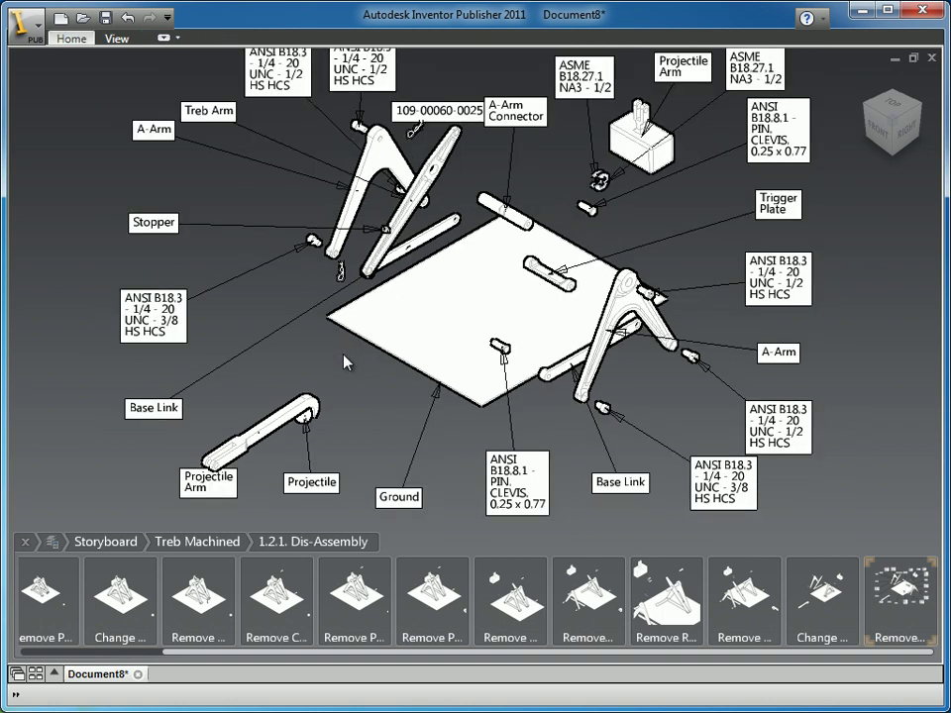
scroll(344, 360, "down", 1)
scroll(352, 367, "down", 2)
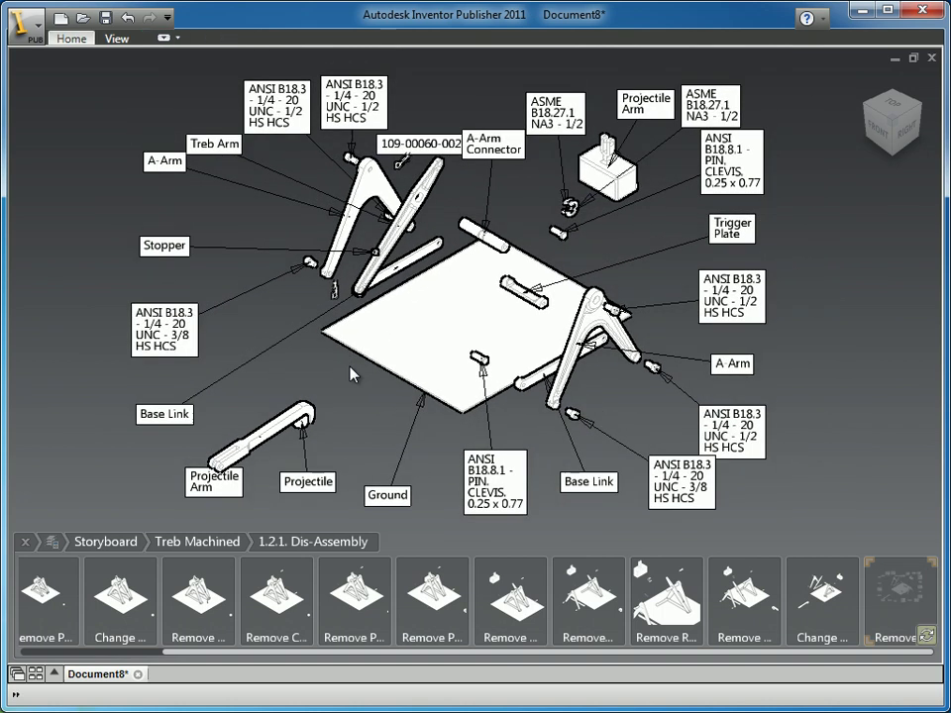
left_click(799, 571)
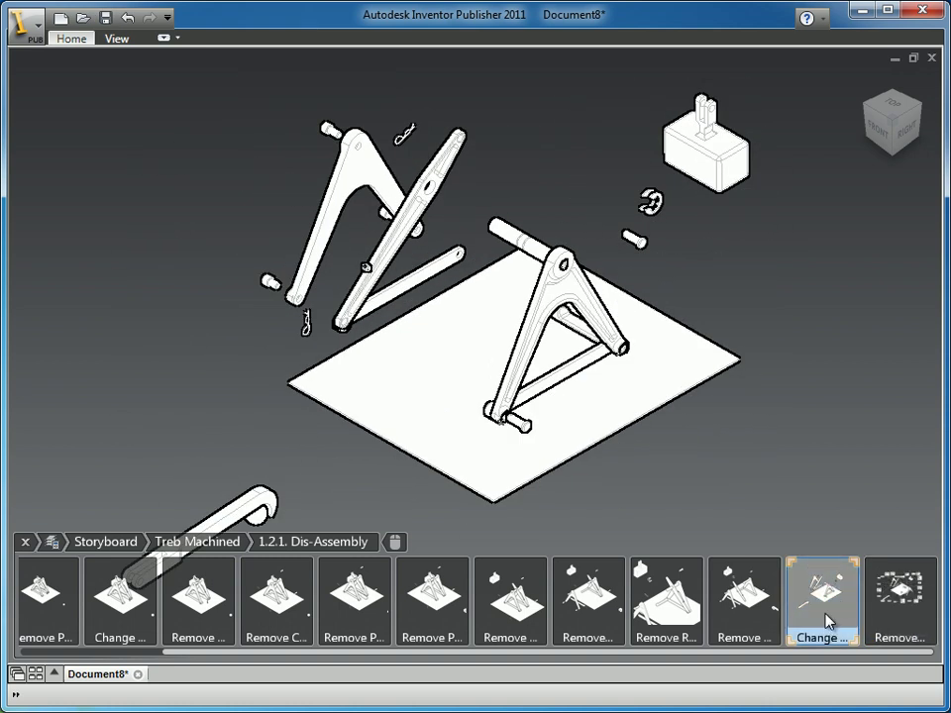
left_click(878, 574)
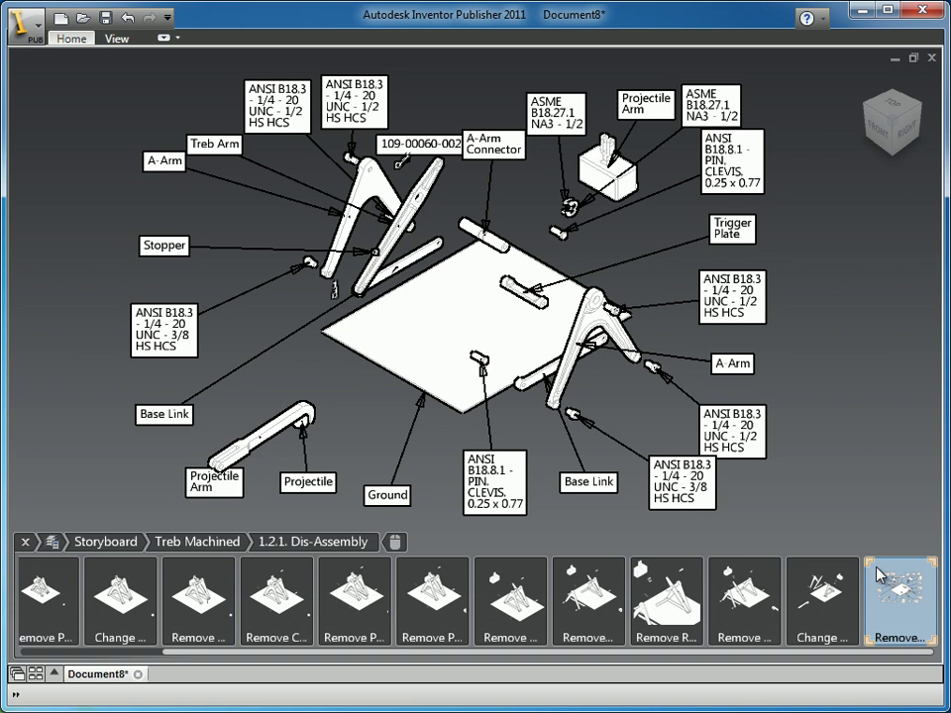
Set the final Remove snapshot's duration to 5, then turn off Show Timing.
right_click(250, 532)
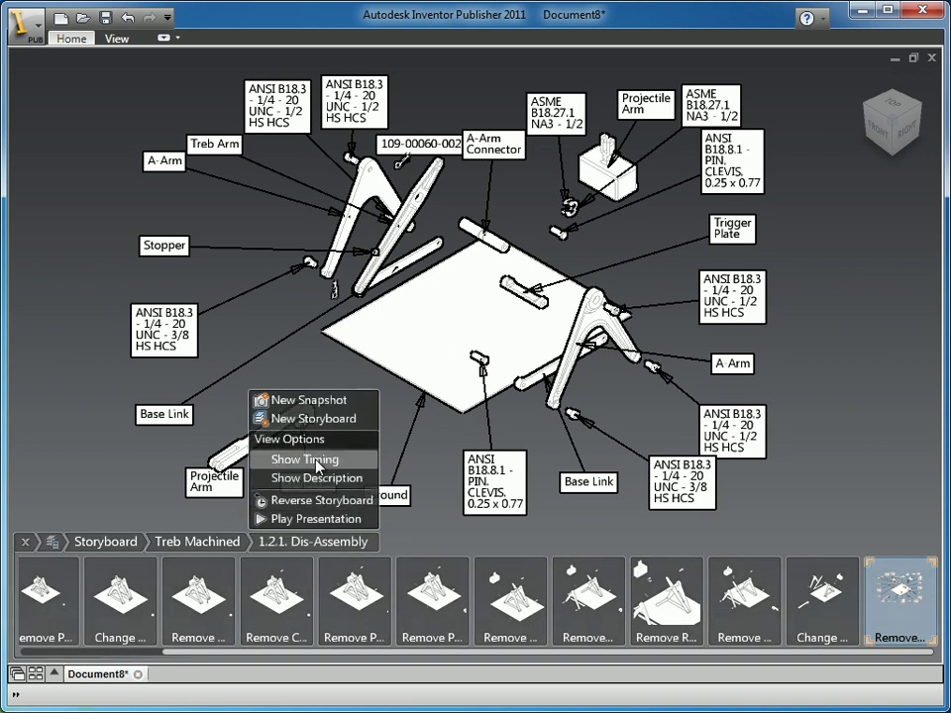
left_click(316, 462)
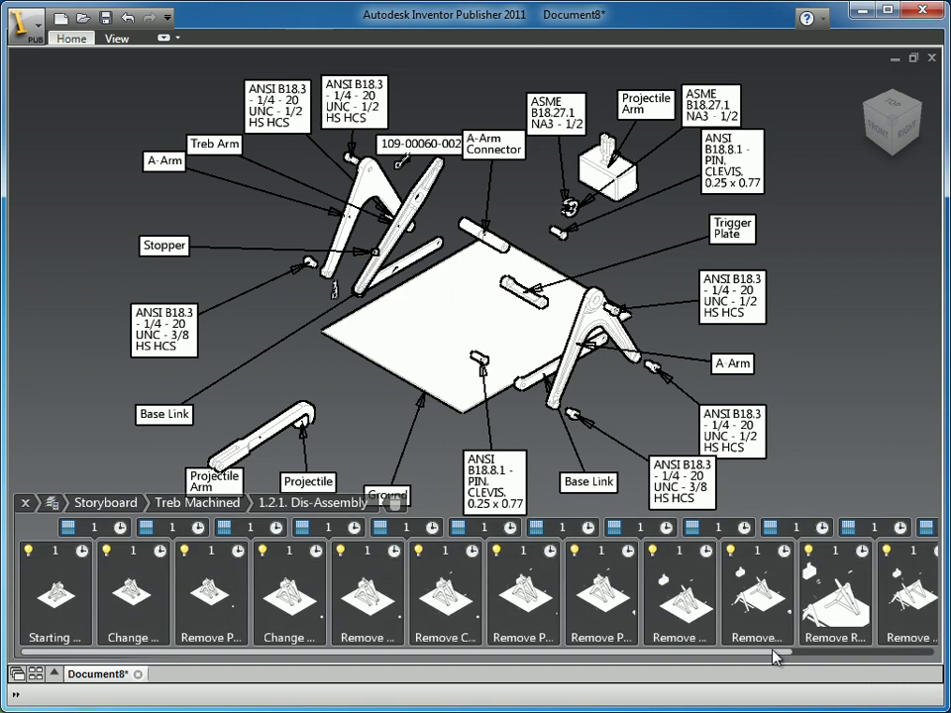
left_click_drag(785, 656, 880, 630)
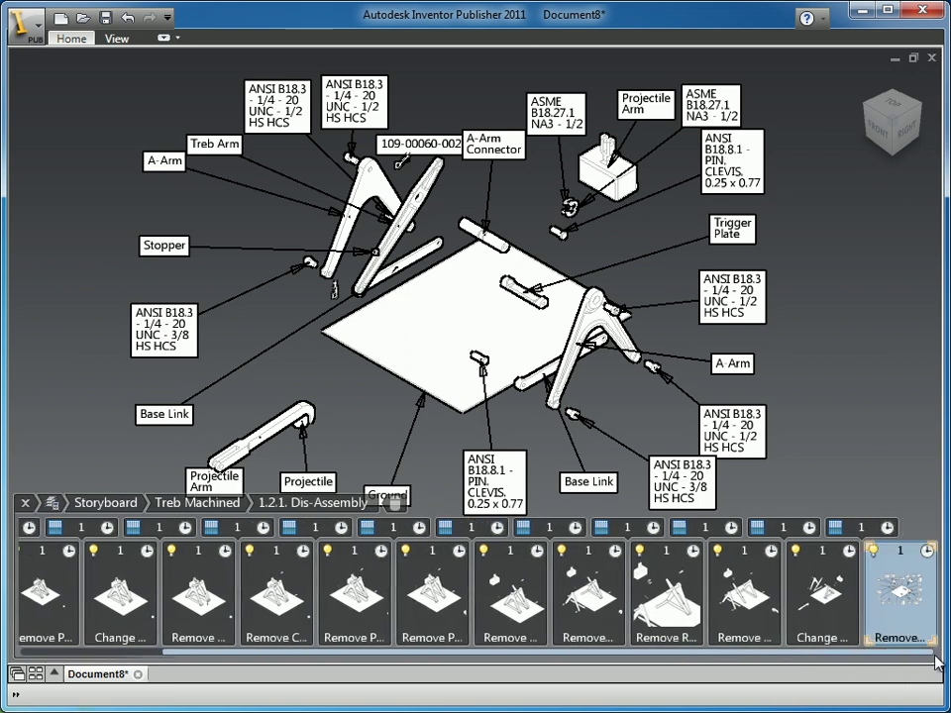
left_click(877, 552)
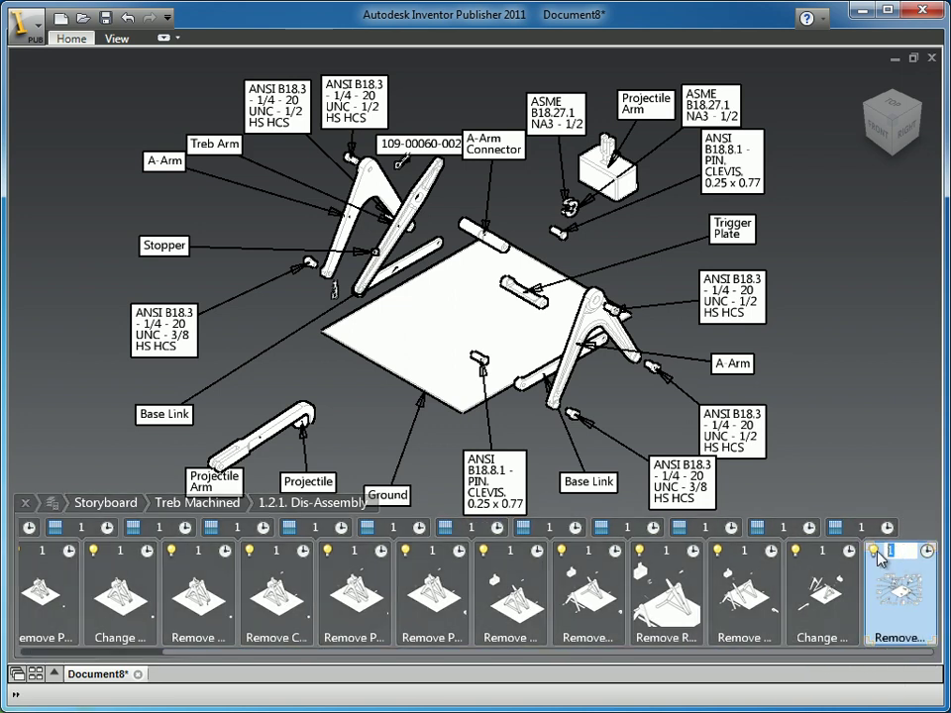
type("5")
key("Return")
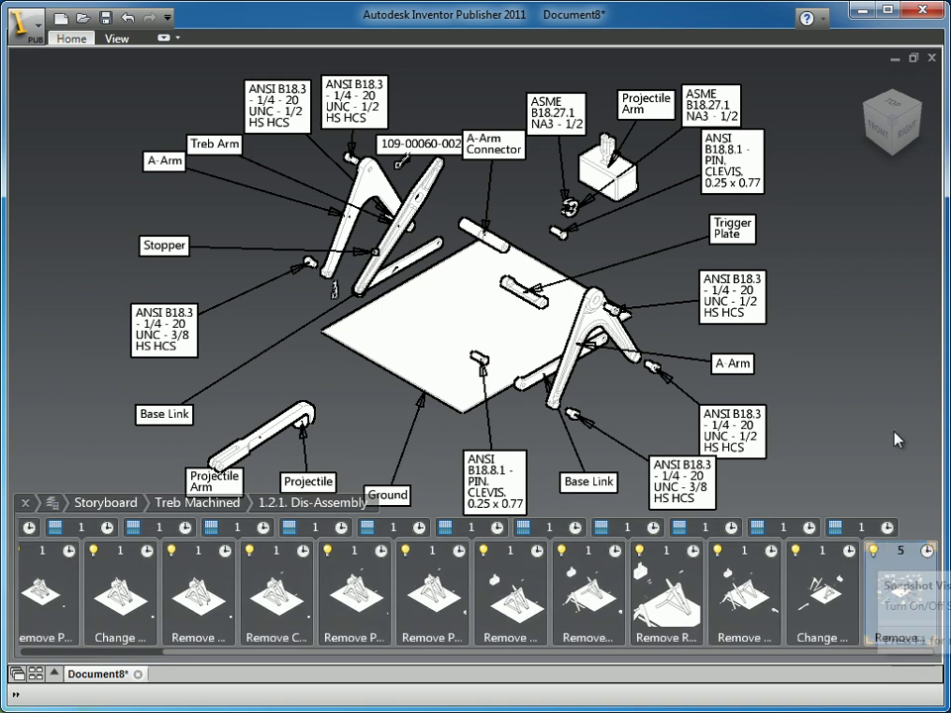
right_click(345, 506)
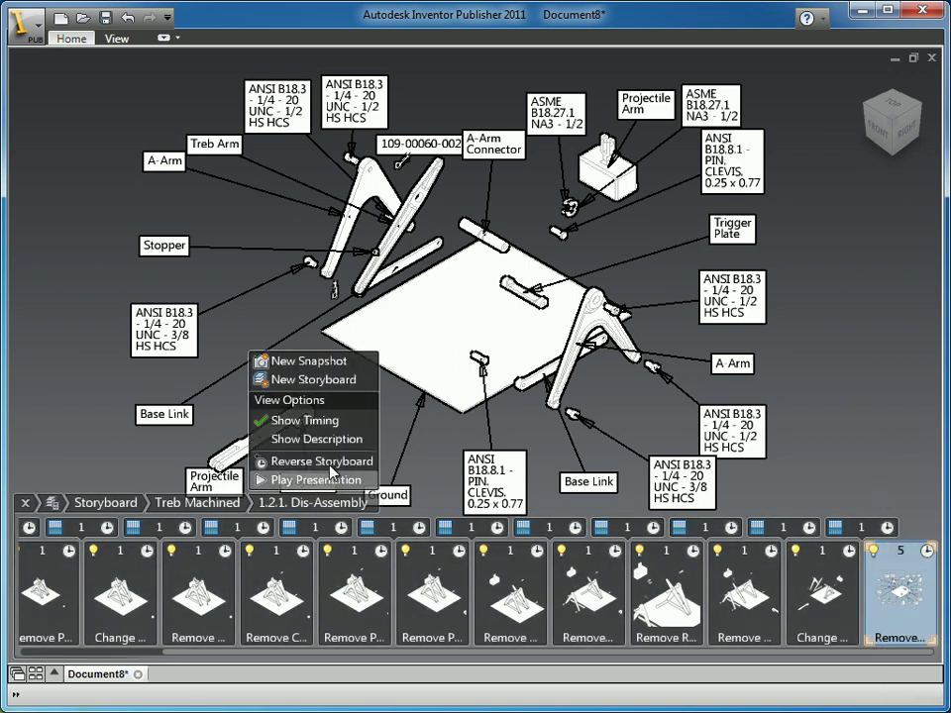
left_click(302, 420)
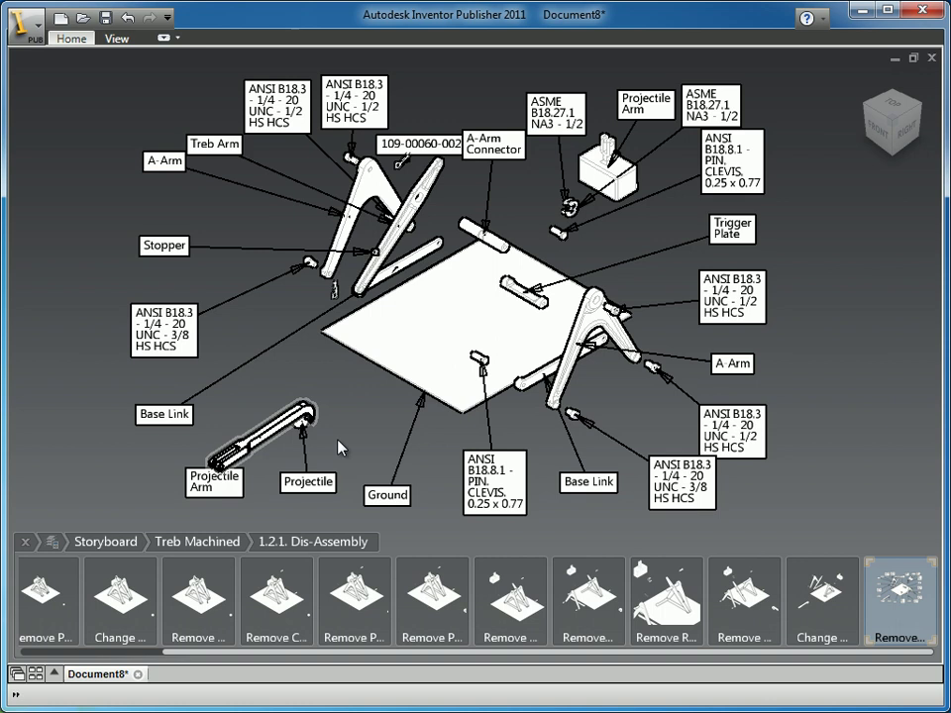
Choose Publish > Adobe Flash from the PUB application menu.
left_click(25, 22)
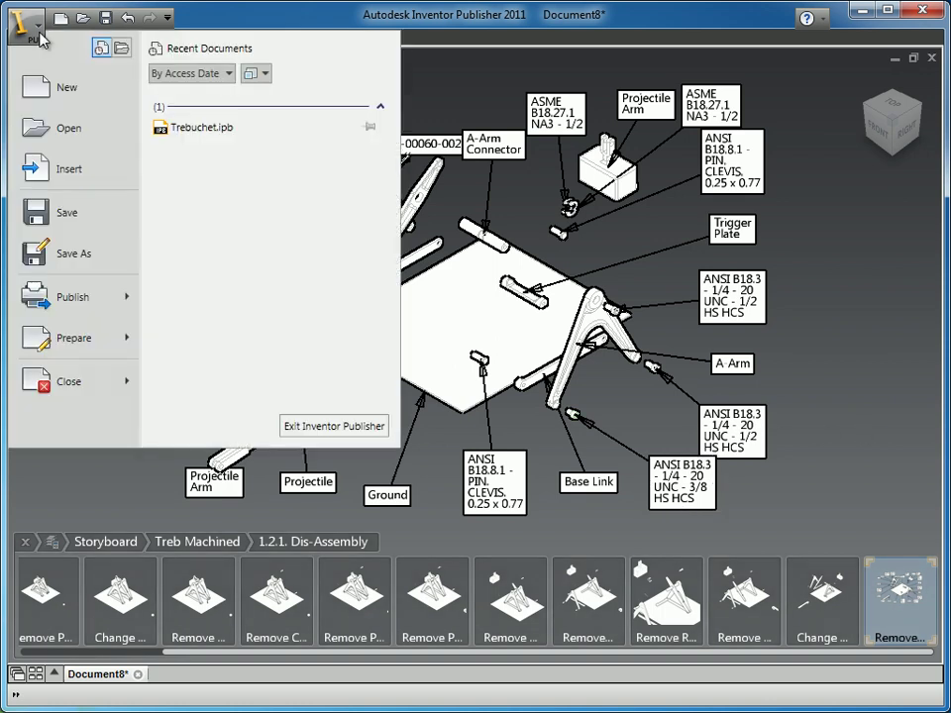
mouse_move(94, 300)
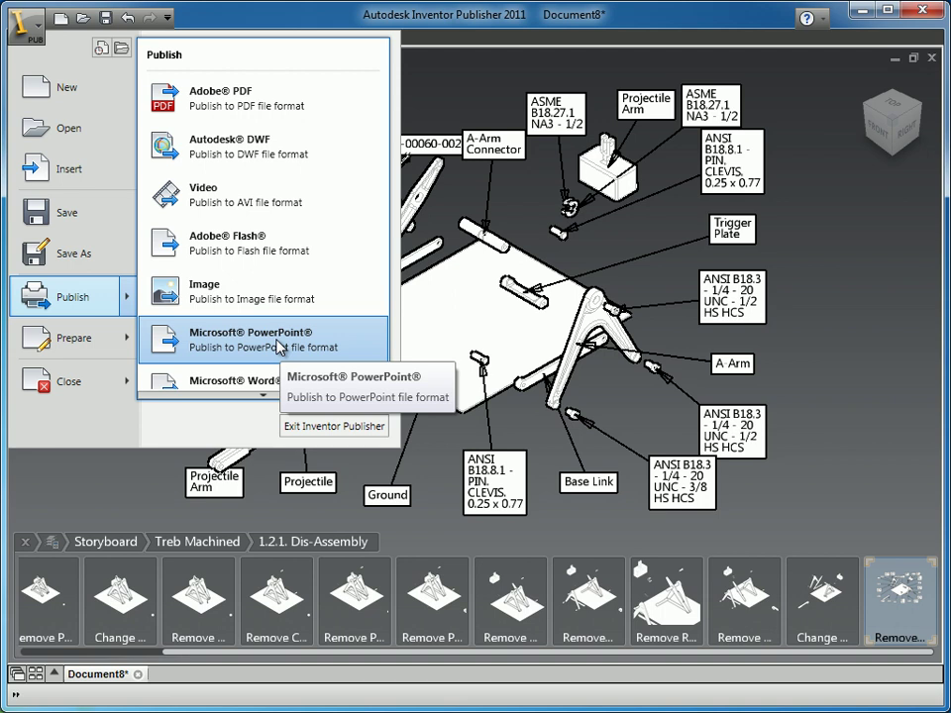
left_click(245, 242)
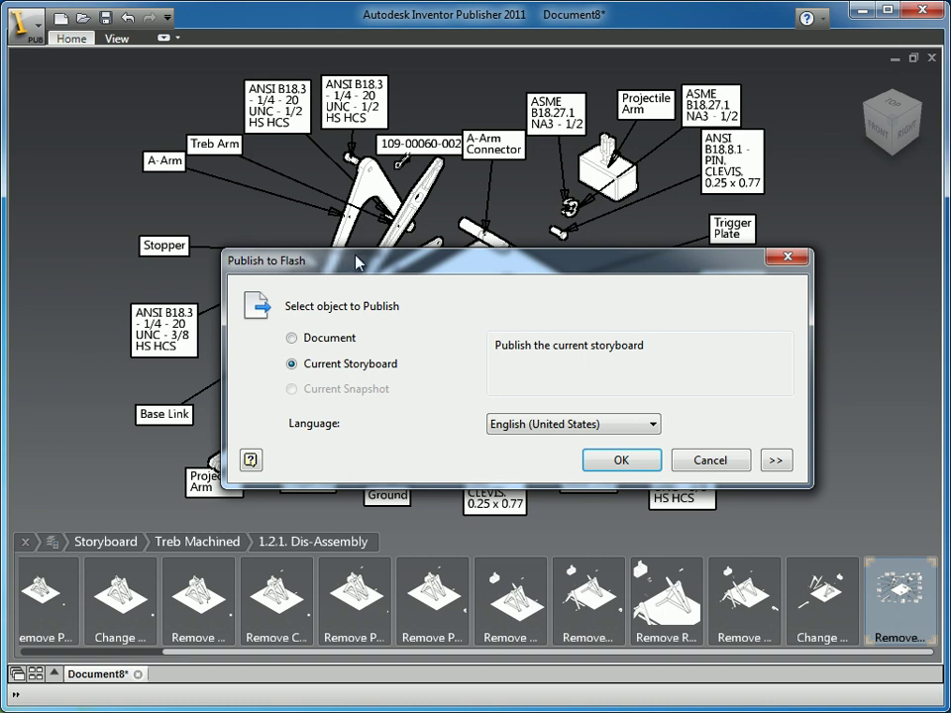
Expand the Flash options and accept Custom 640 × 480 resolution with Medium quality.
left_click_drag(405, 267, 371, 220)
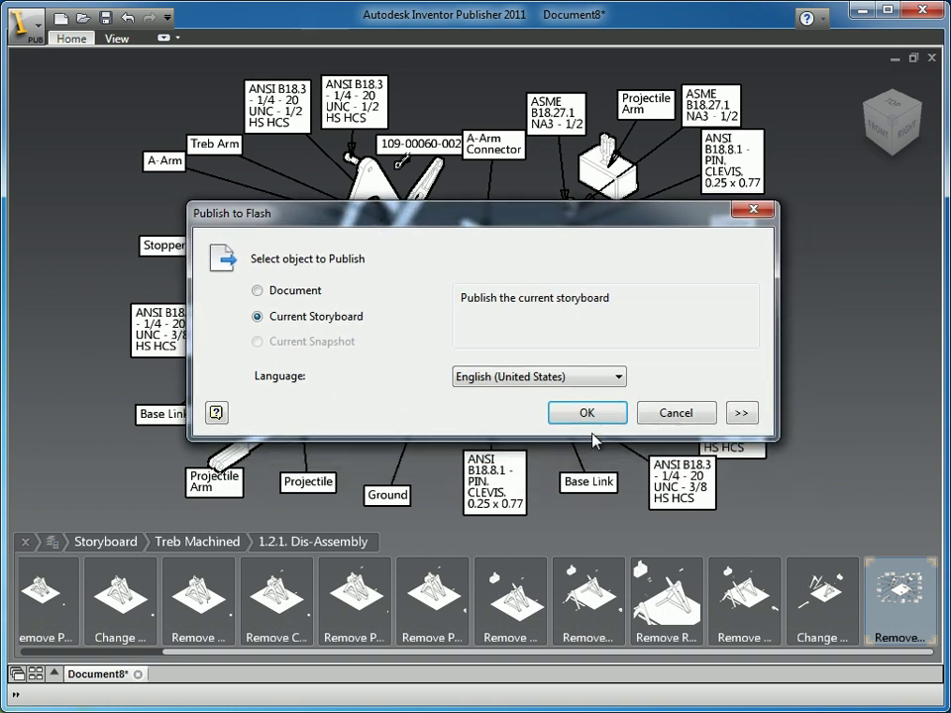
left_click(742, 413)
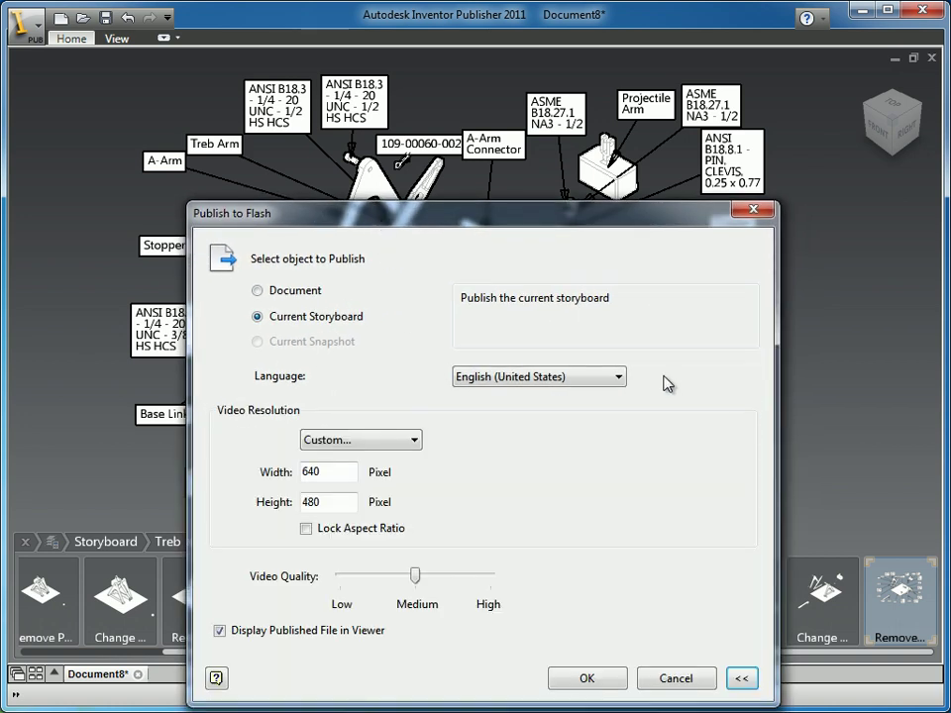
left_click_drag(324, 223, 311, 160)
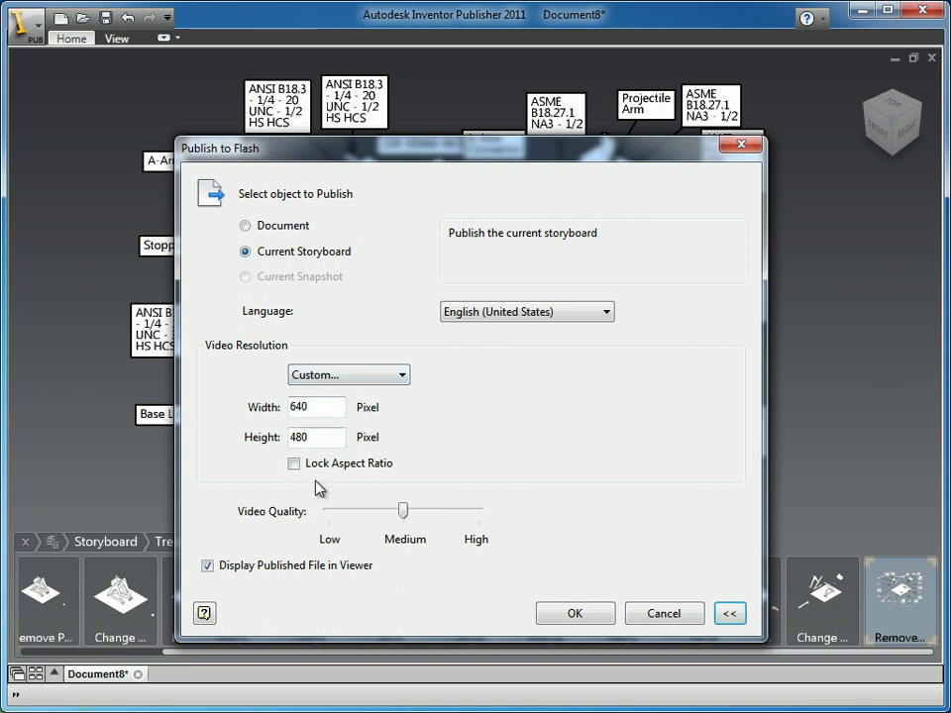
left_click(571, 614)
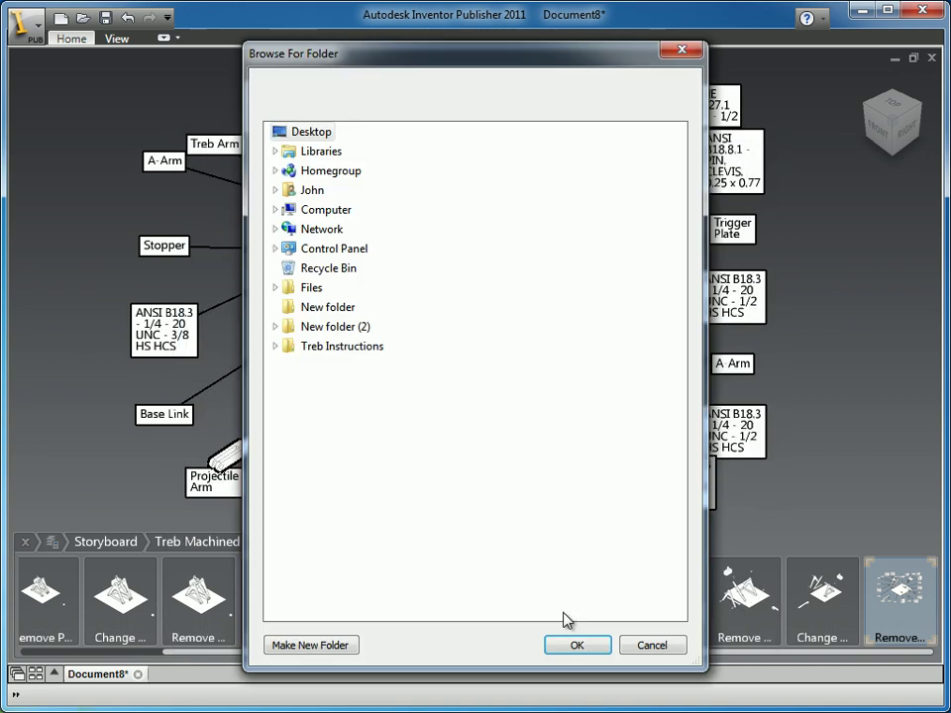
Pick the Treb Instructions folder as destination and start publishing the Flash output.
double_click(337, 346)
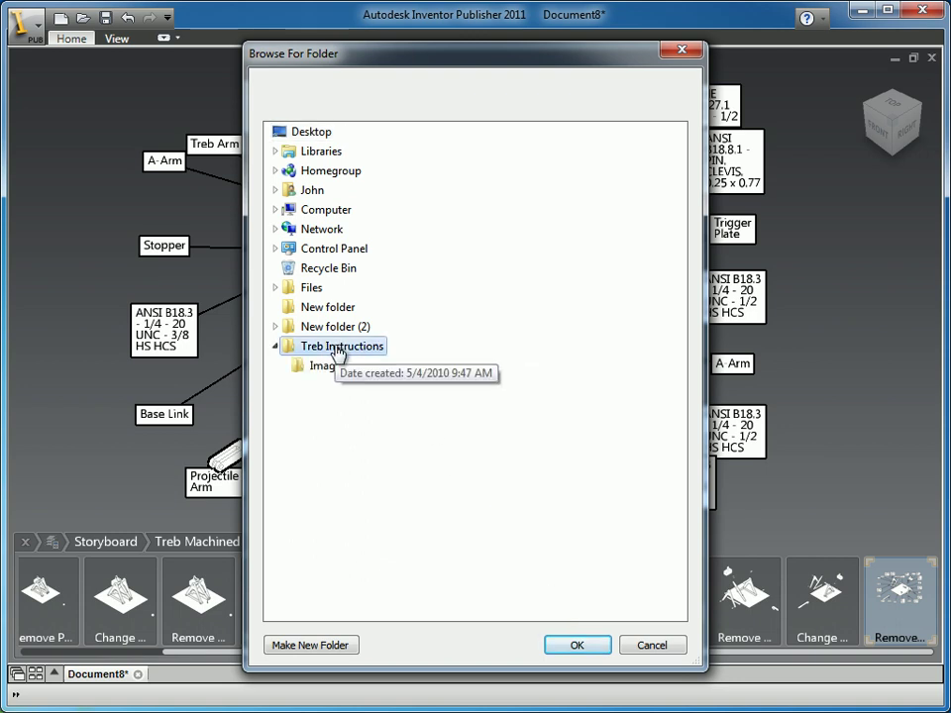
left_click(578, 650)
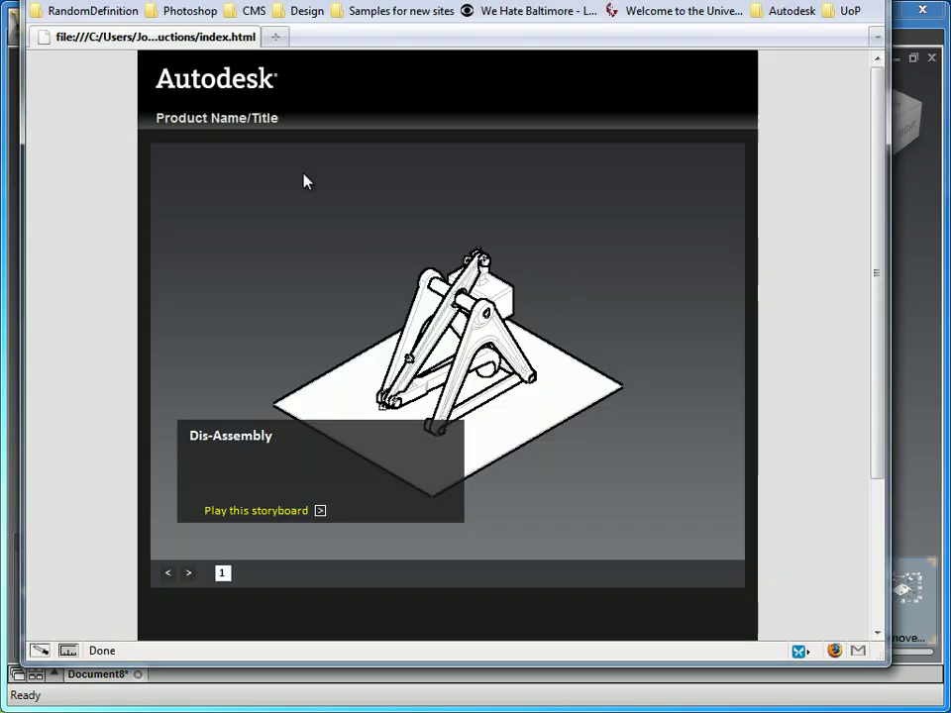
Bring Firefox into view, play the Dis-Assembly storyboard, and scroll to the steps list.
left_click_drag(267, 0, 286, 5)
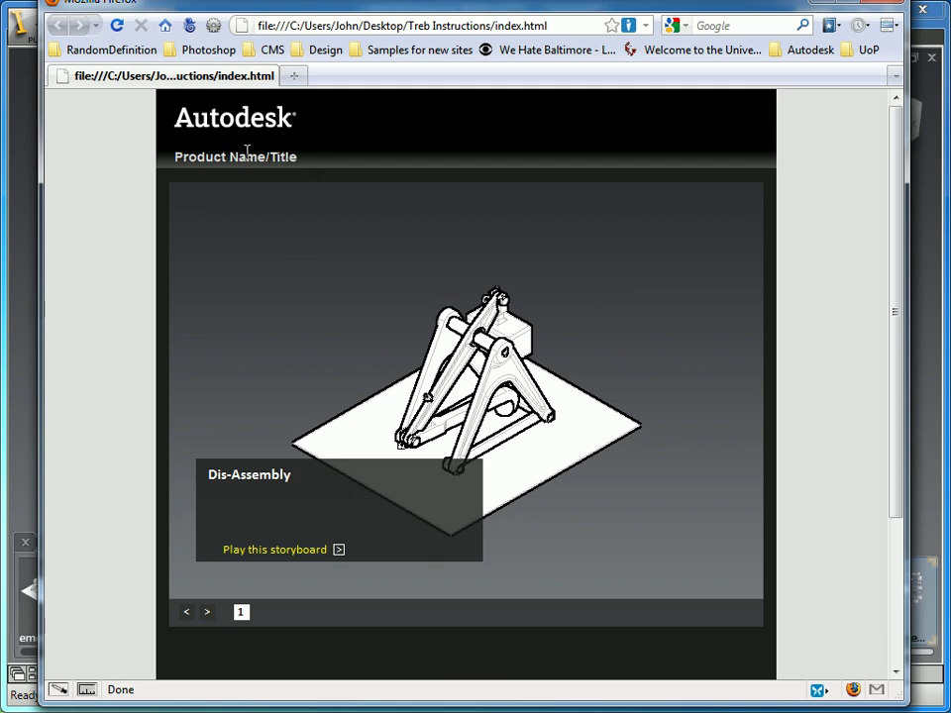
scroll(903, 352, "down", 4)
left_click_drag(903, 351, 892, 132)
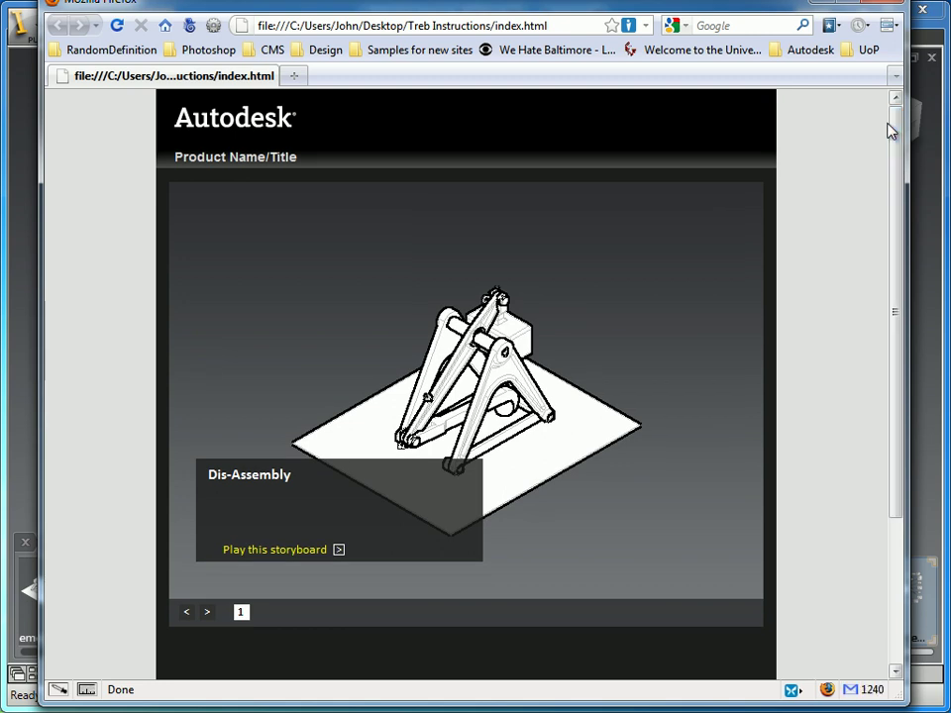
left_click(337, 552)
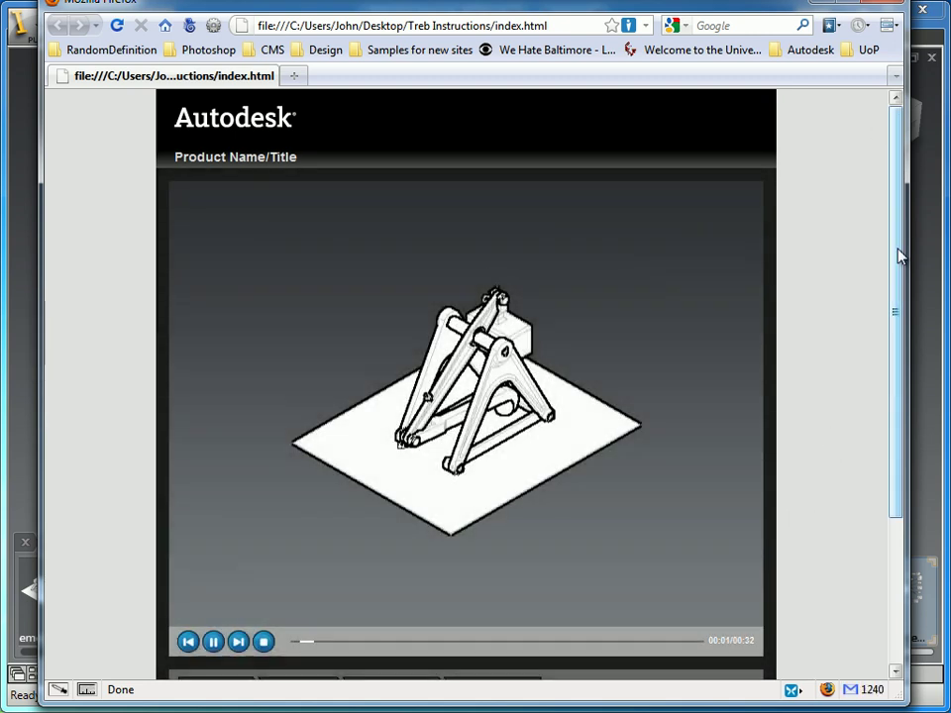
scroll(892, 303, "down", 4)
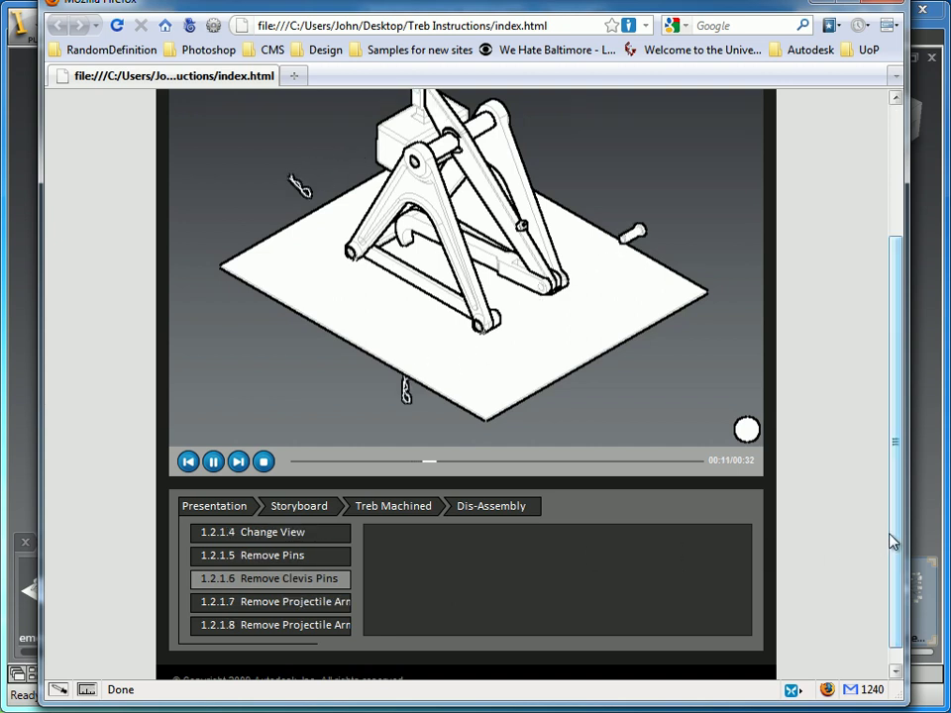
Replay the trebuchet storyboard in Firefox from its starting-position step, then close Firefox to return to Inventor Publisher.
left_click_drag(903, 543, 894, 455)
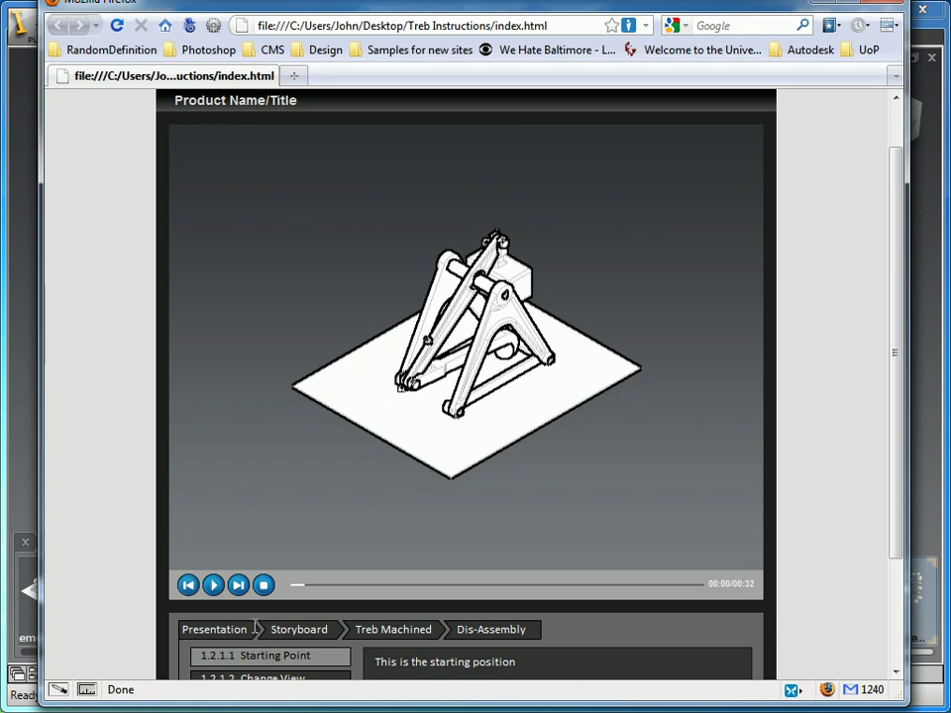
left_click_drag(897, 467, 897, 569)
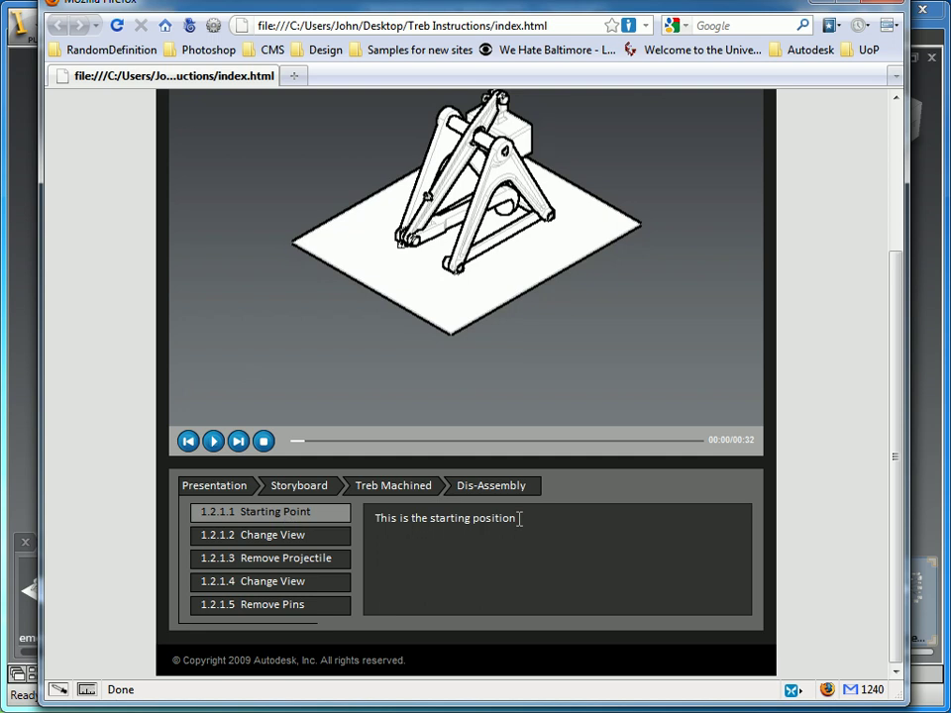
left_click_drag(520, 518, 368, 517)
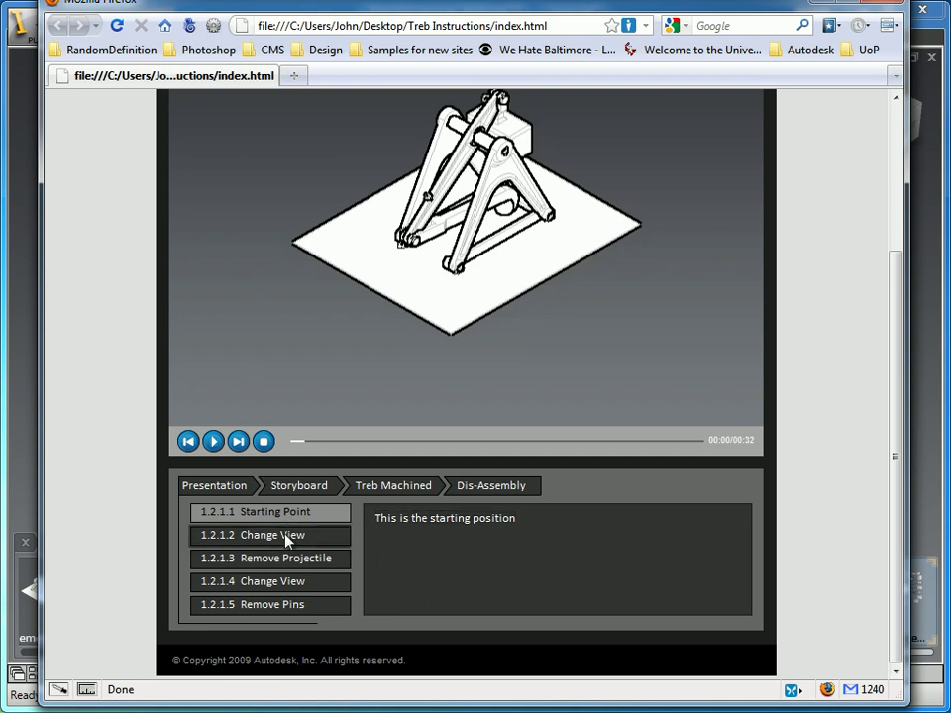
left_click(213, 445)
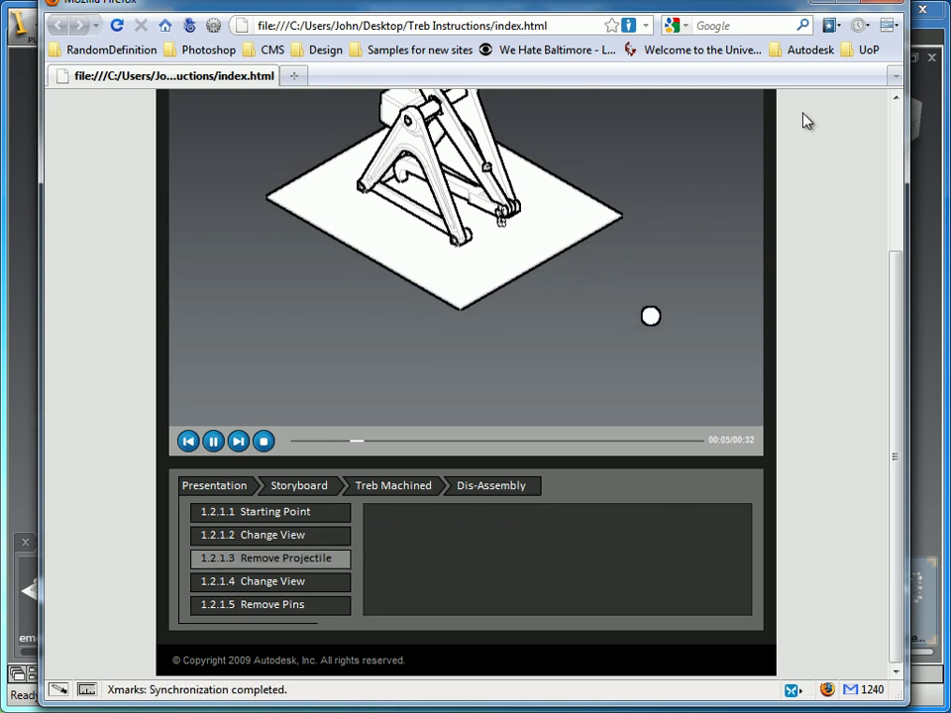
left_click(884, 4)
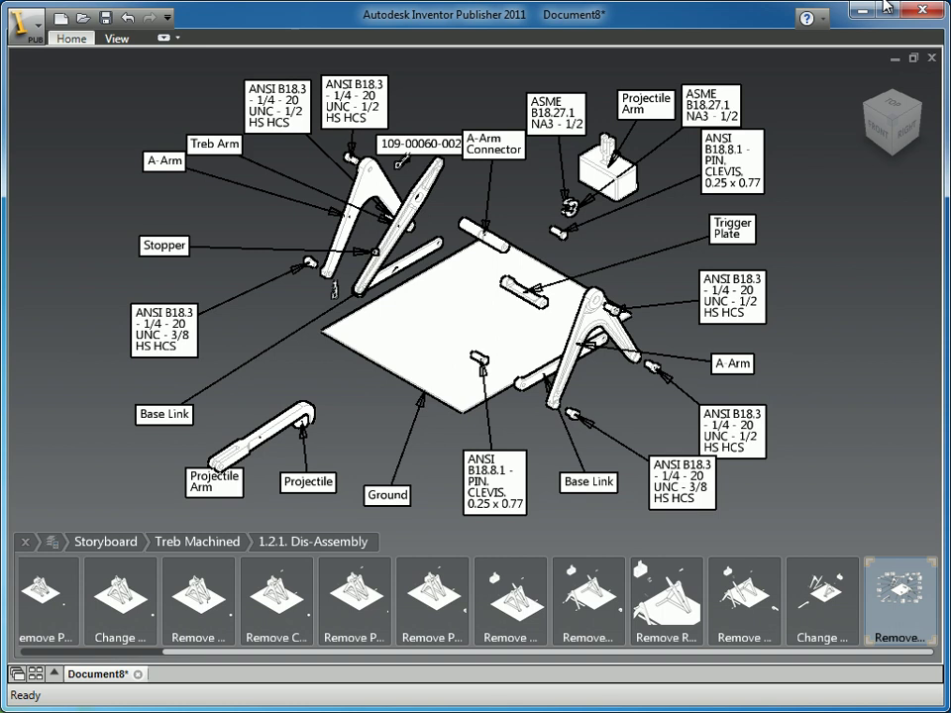